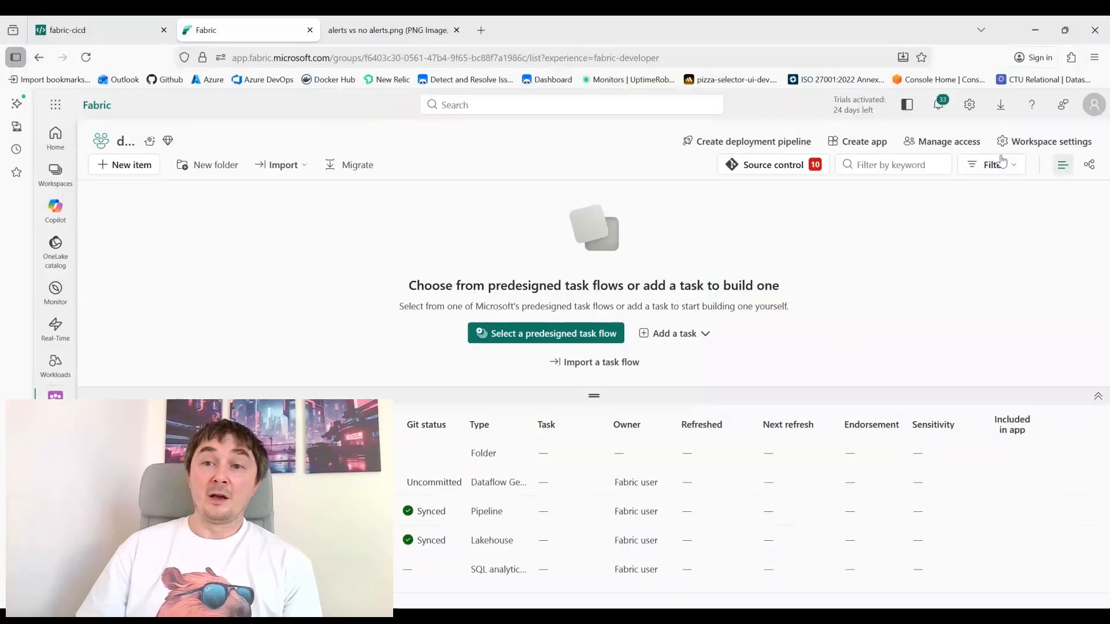
# Open the workspace Monitoring settings, review the Workspace monitoring sample's items and destination, and close the sample dialog
pyautogui.click(1034, 141)
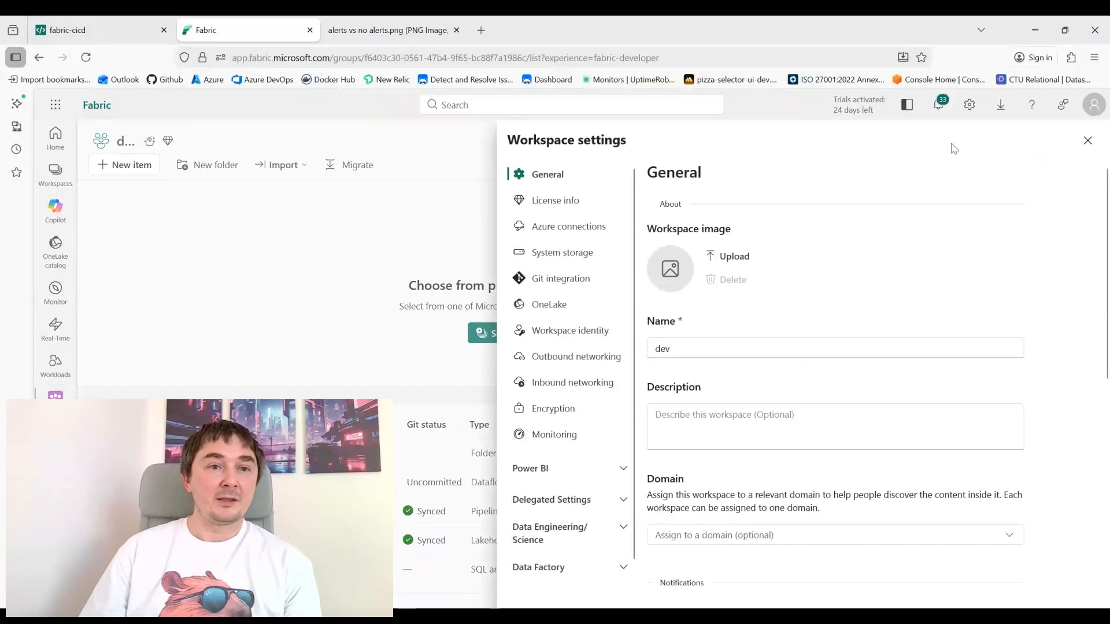
pyautogui.click(549, 437)
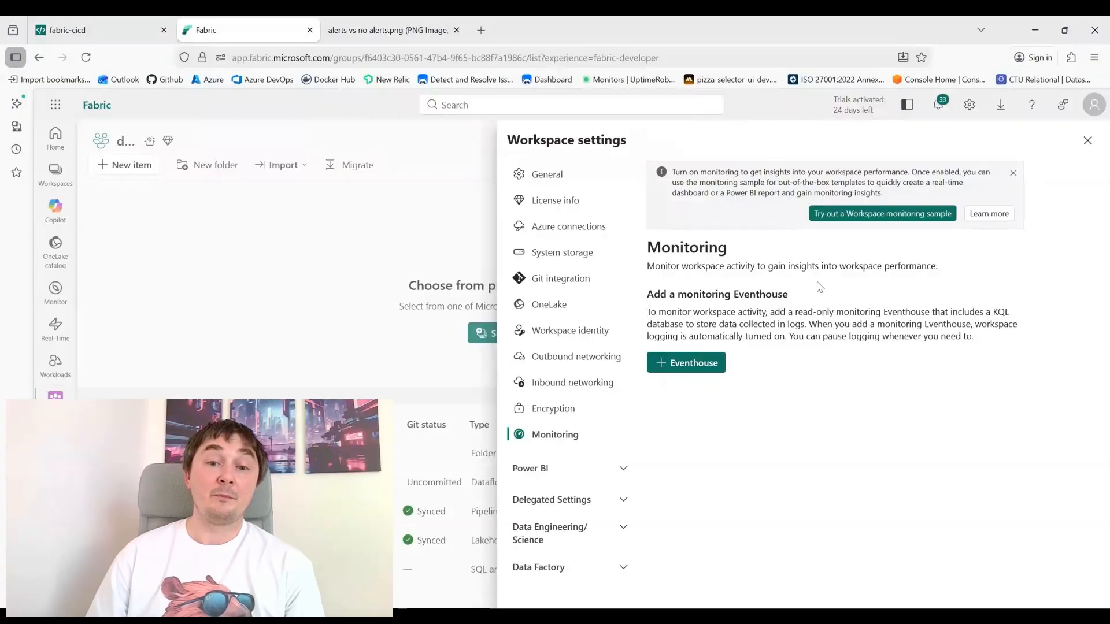
pyautogui.click(865, 221)
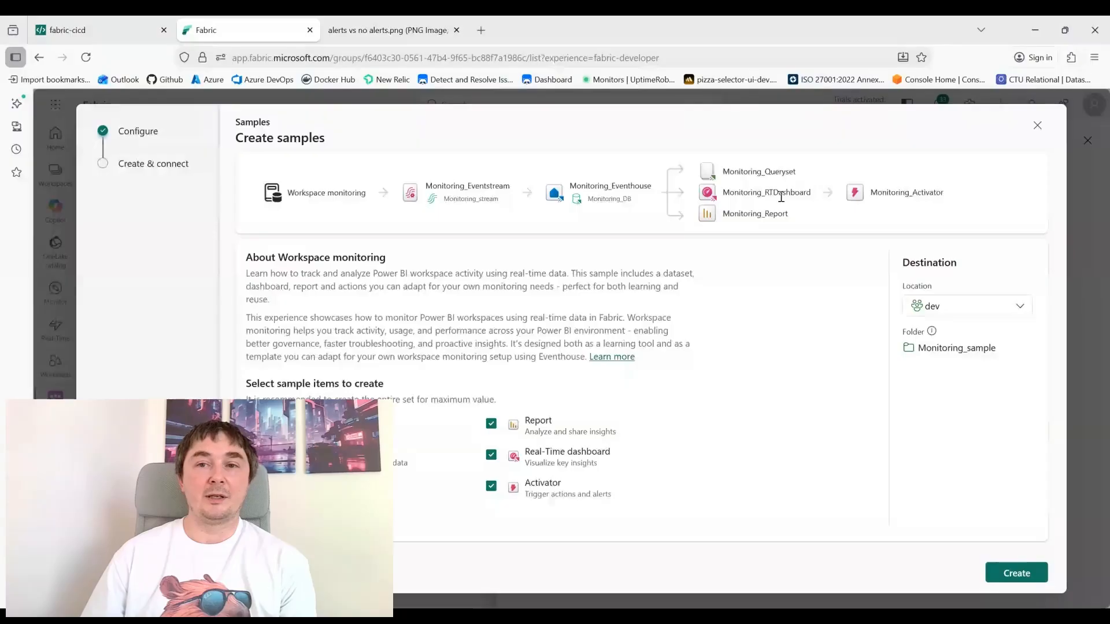
pyautogui.moveTo(874, 196); pyautogui.dragTo(955, 199)
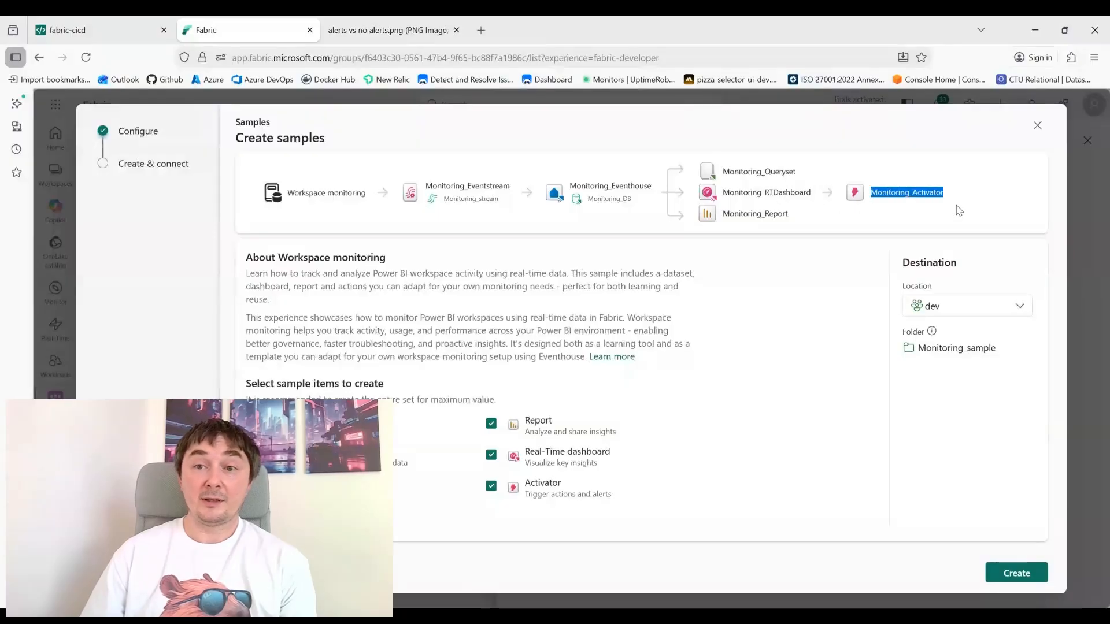
pyautogui.click(933, 193)
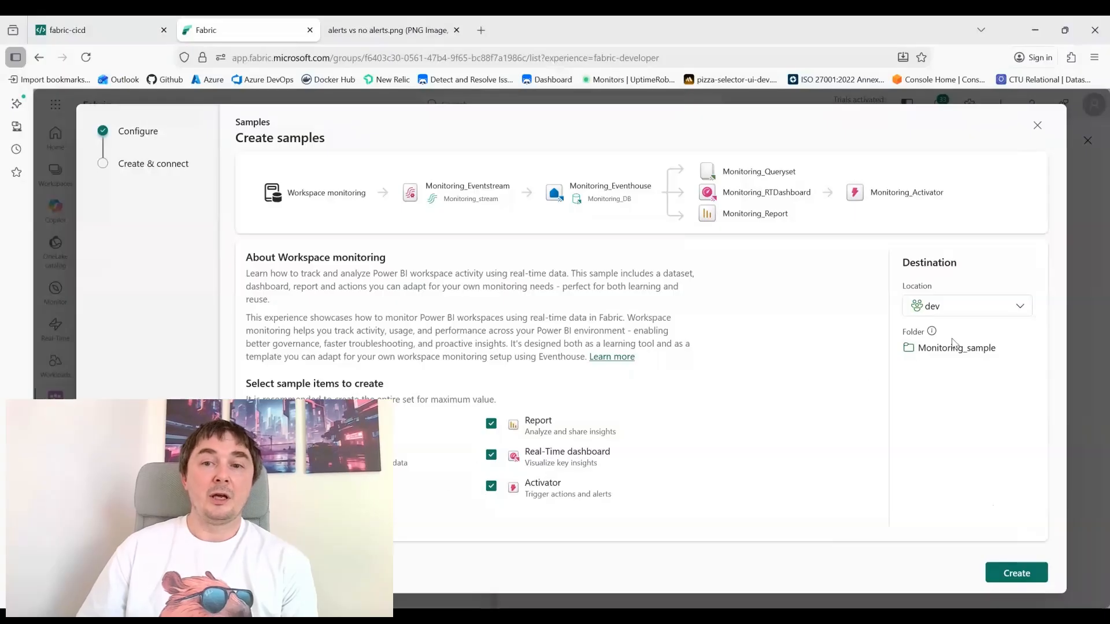
pyautogui.moveTo(919, 349); pyautogui.dragTo(986, 360)
pyautogui.click(989, 367)
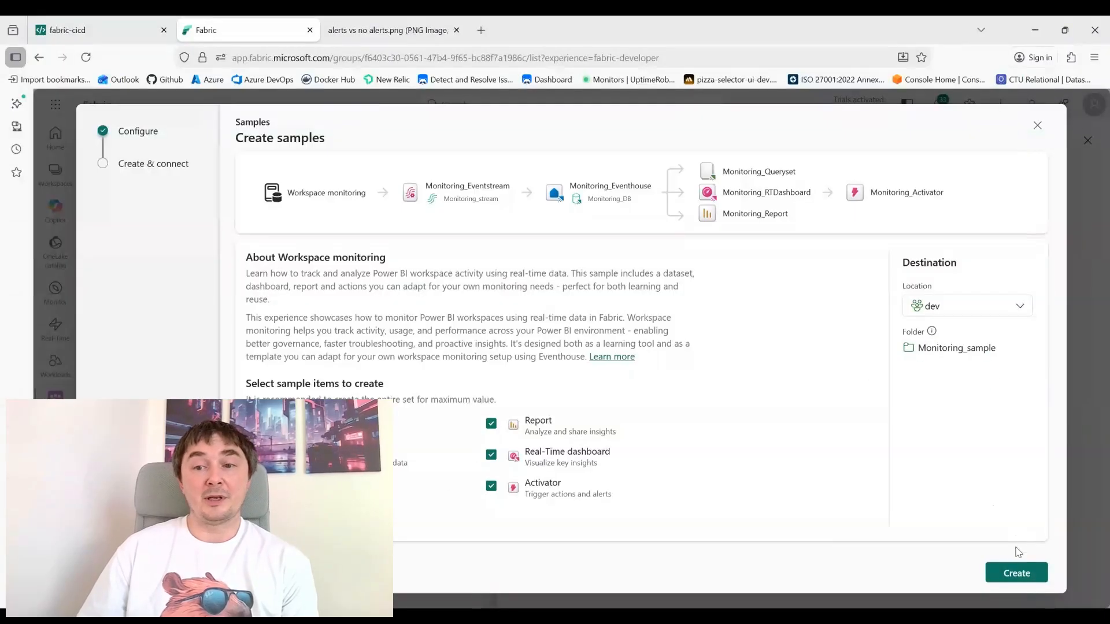
pyautogui.click(1037, 125)
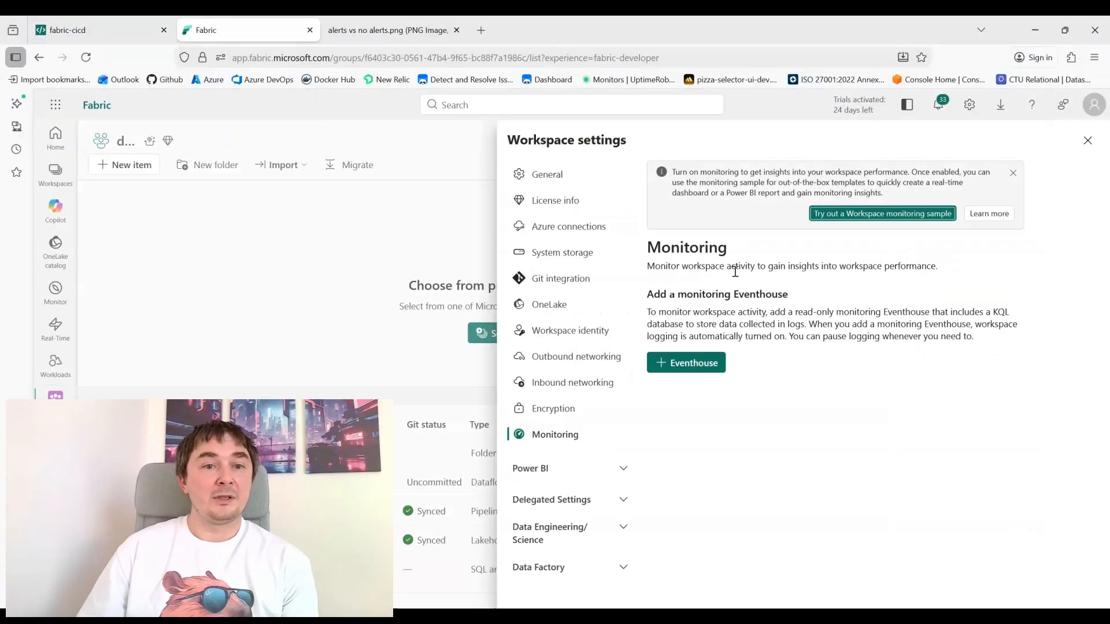
# Close the settings and open the Monitoring_sample folder to view its items
pyautogui.click(333, 388)
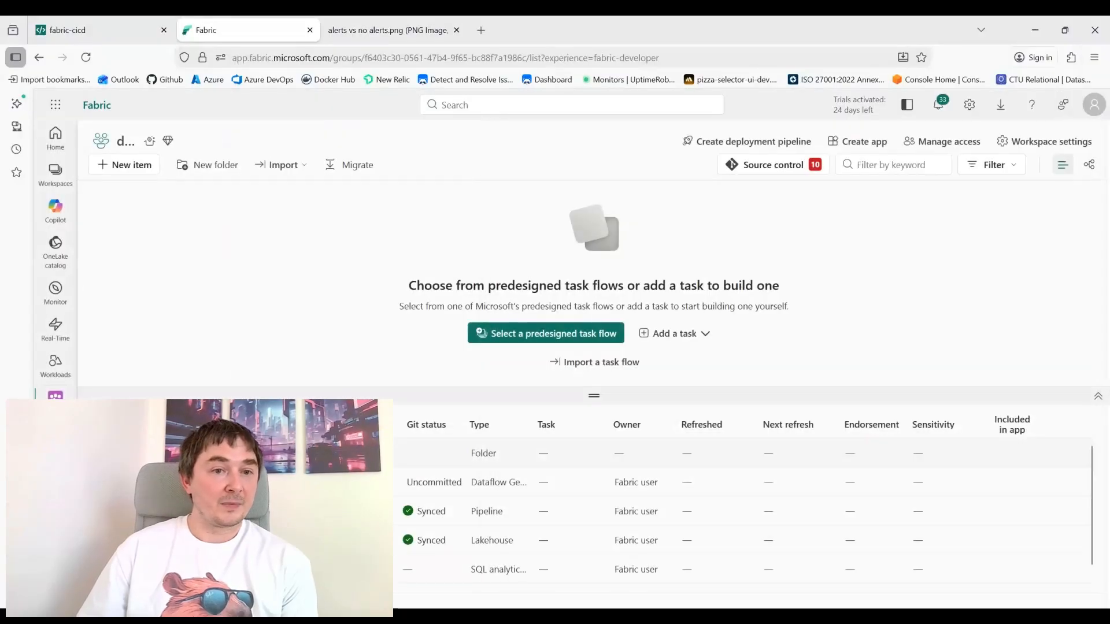
pyautogui.click(185, 454)
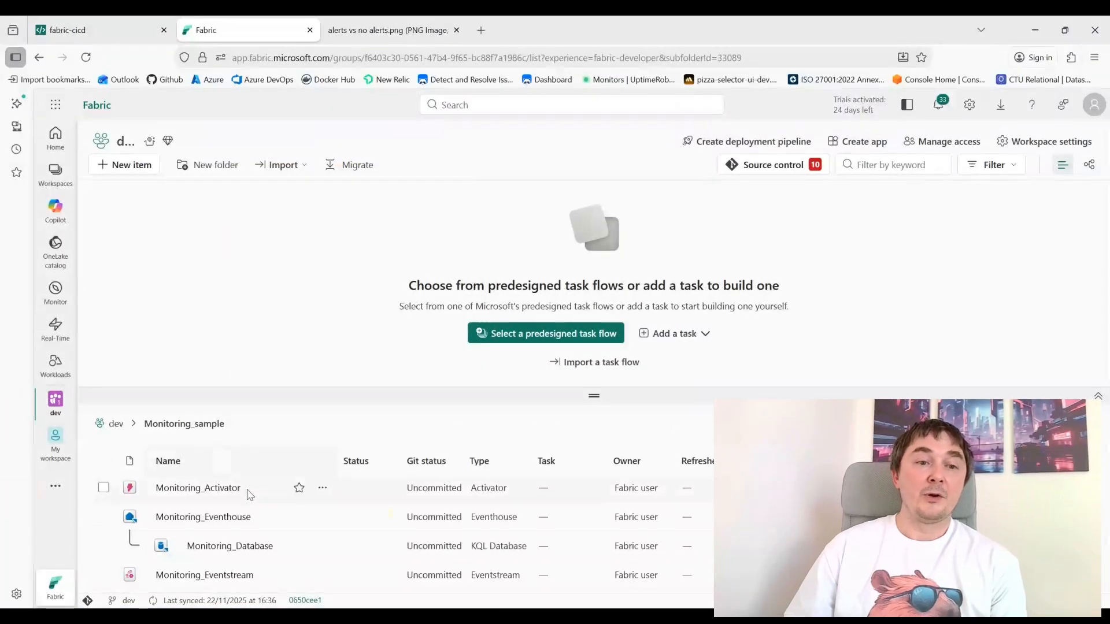
pyautogui.scroll(-3, 243, 491)
pyautogui.moveTo(332, 394); pyautogui.dragTo(336, 197)
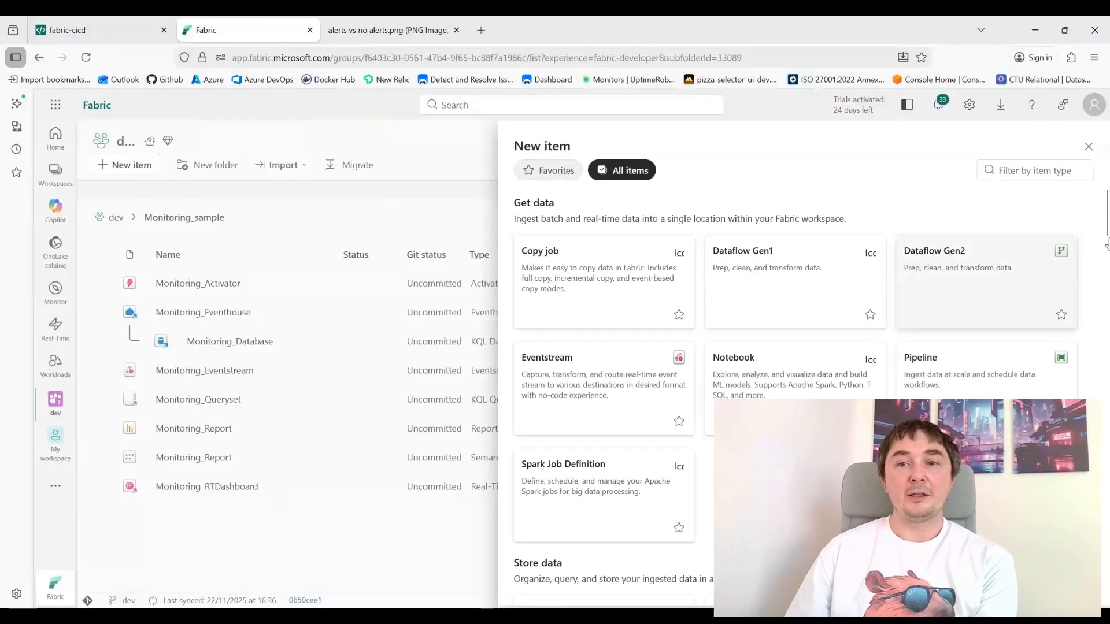
# Create a new Activator item by filtering the new item types for activ
pyautogui.click(1019, 167)
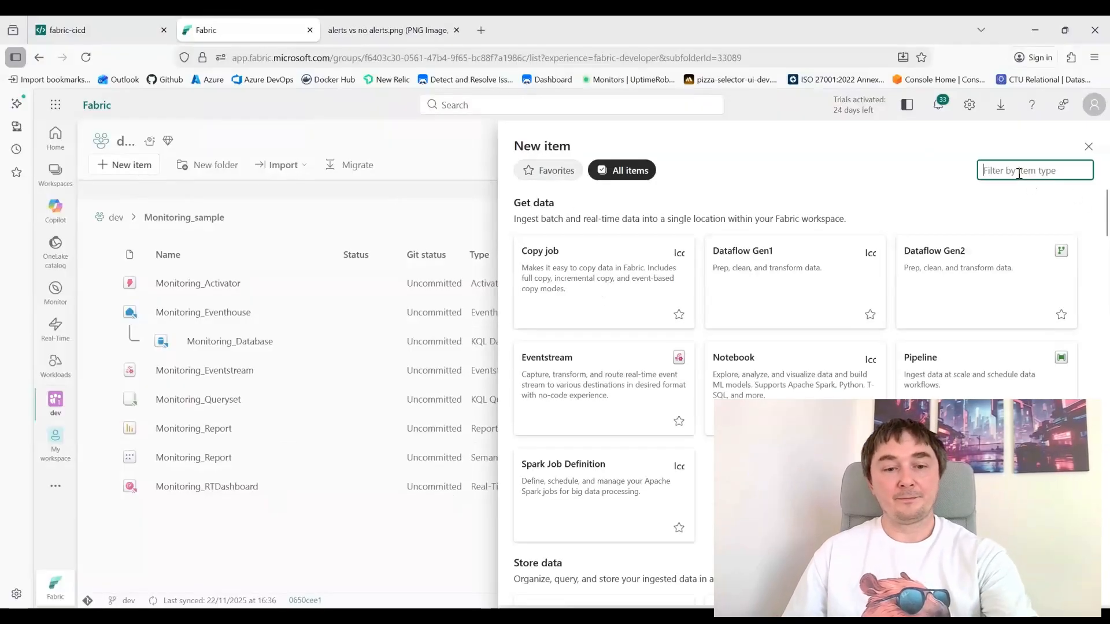
pyautogui.write('activa')
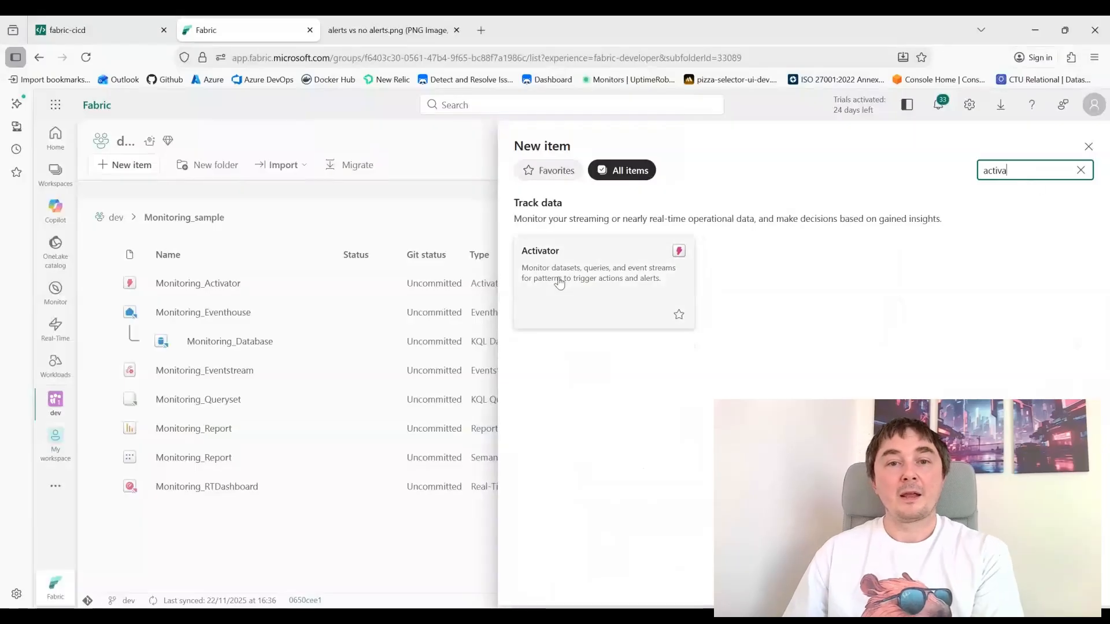
pyautogui.click(560, 281)
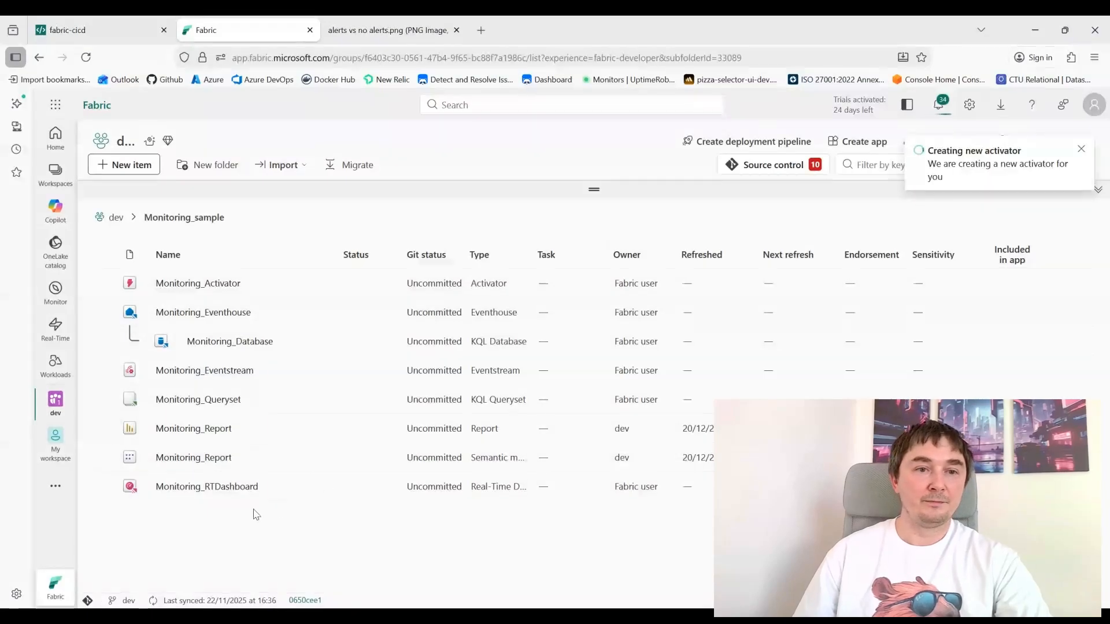
# Open the new Activator and choose Job events from Fabric events as its data source
pyautogui.click(209, 284)
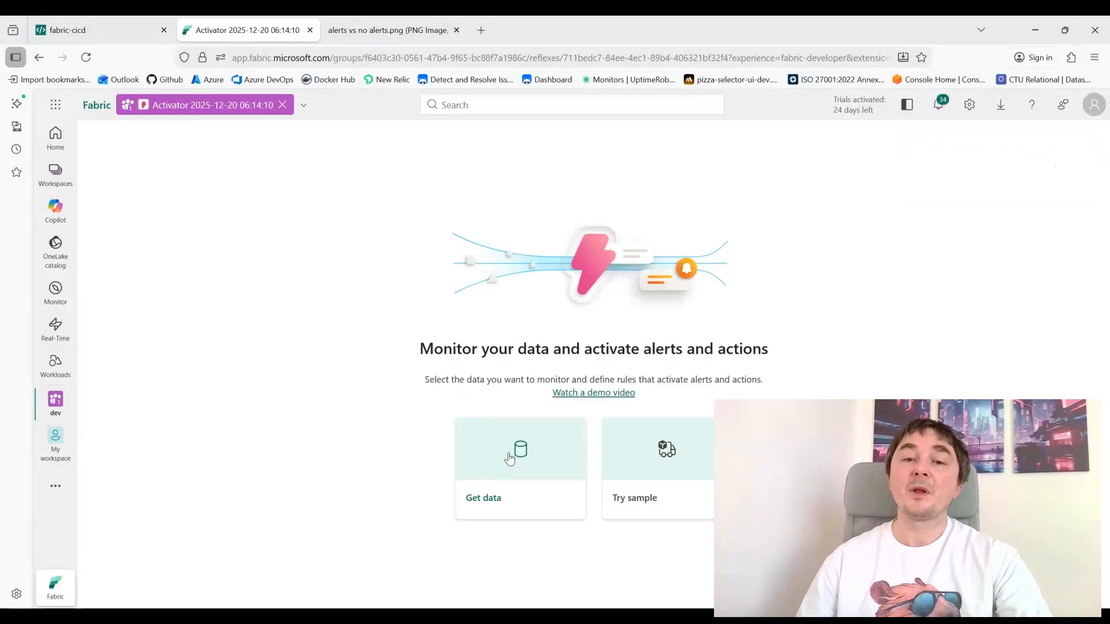
pyautogui.click(506, 457)
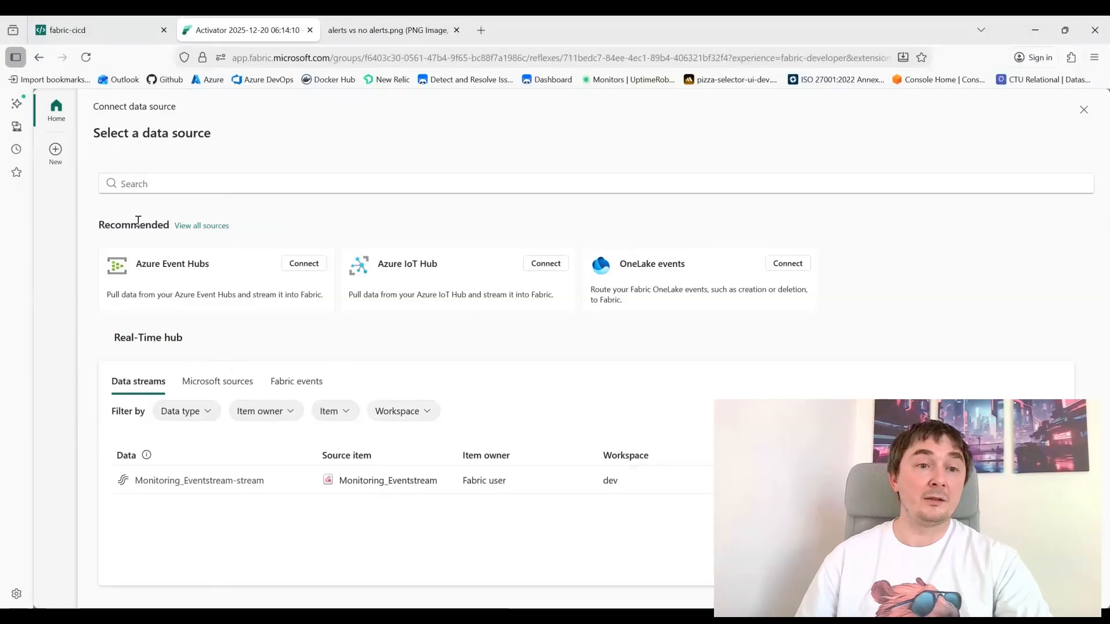
pyautogui.click(297, 387)
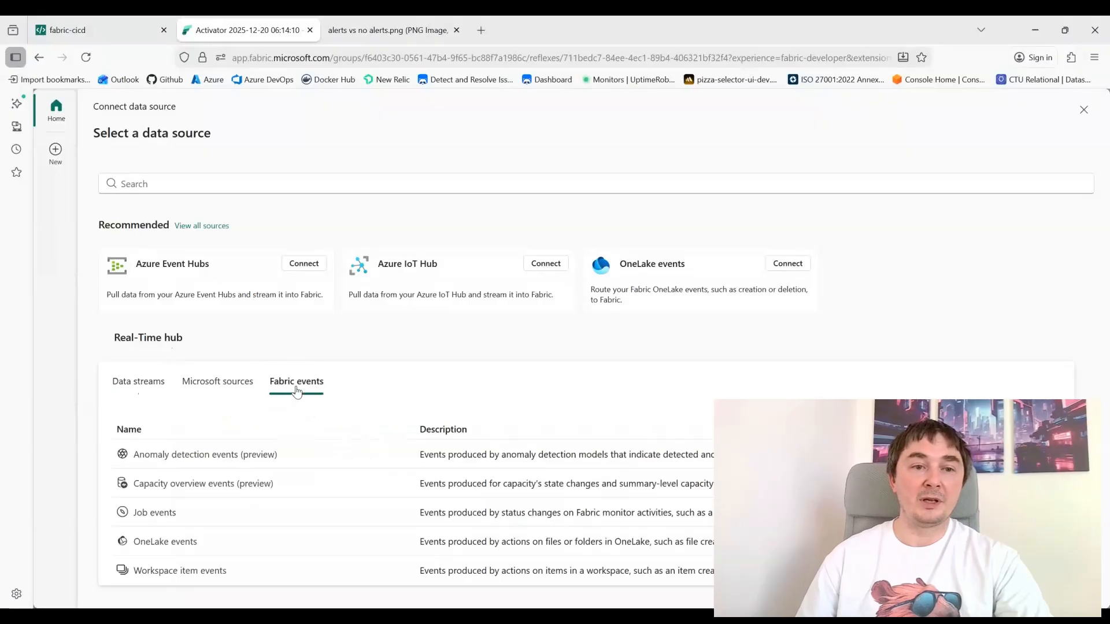
pyautogui.click(153, 514)
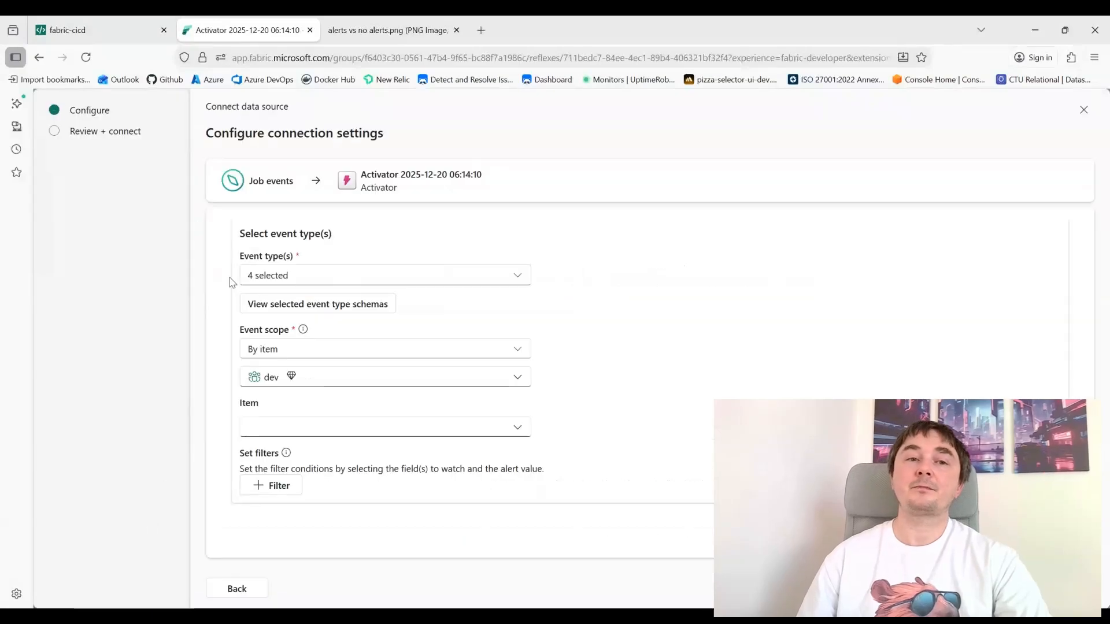
# Limit the event types to Microsoft.Fabric.JobEvents.ItemJobFailed only
pyautogui.click(279, 274)
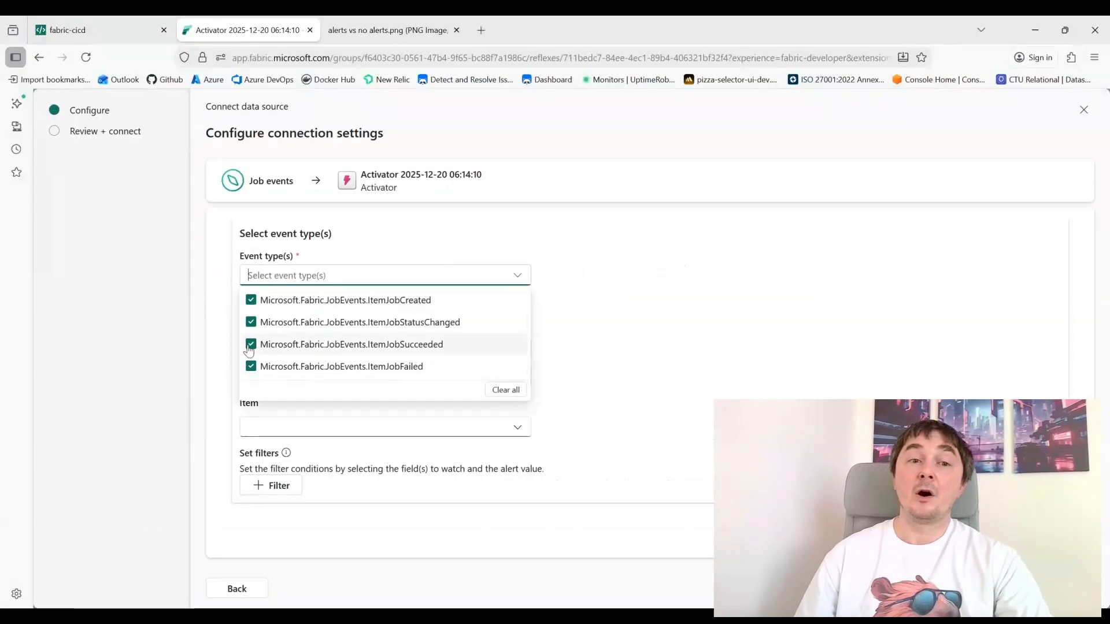
pyautogui.click(250, 345)
pyautogui.click(250, 322)
pyautogui.click(250, 300)
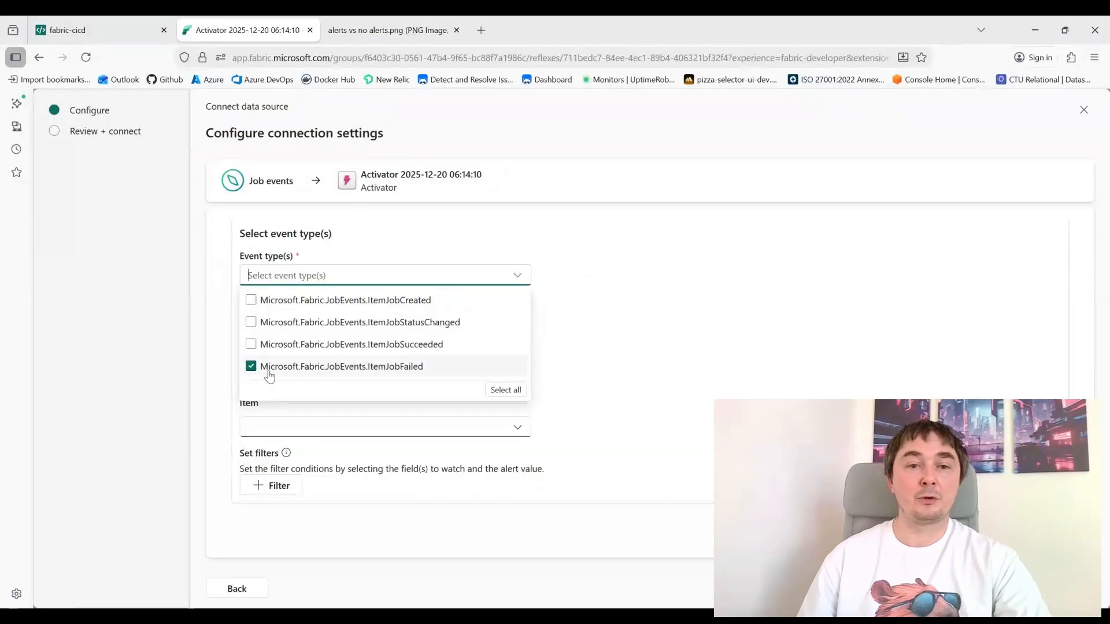
pyautogui.click(629, 365)
# Scope the events to the dev pipeline item, then review and connect the source
pyautogui.click(295, 426)
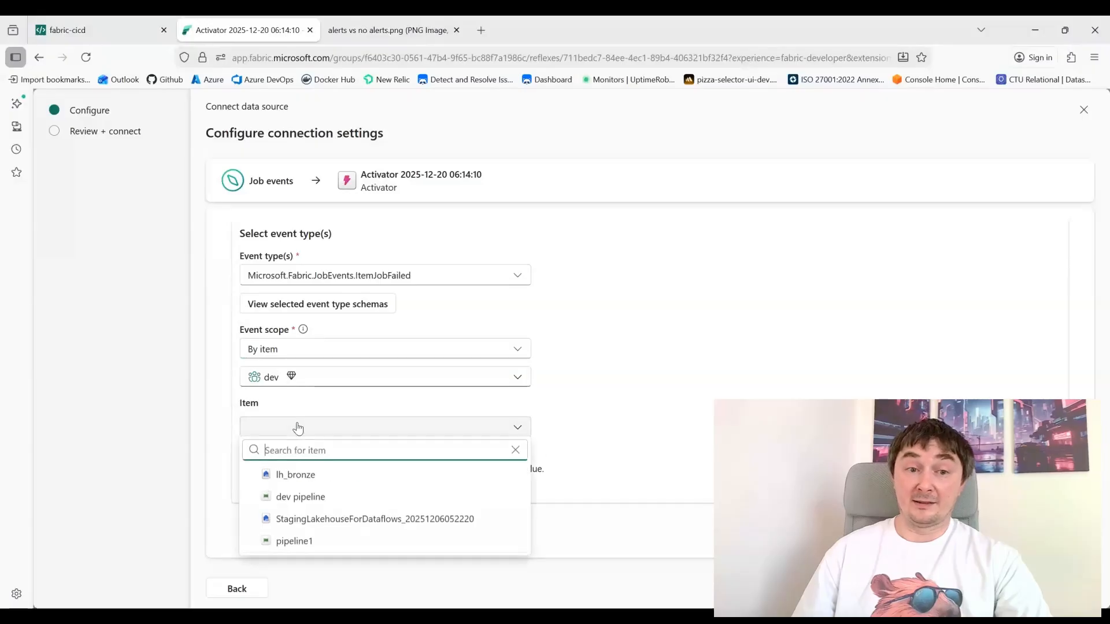
pyautogui.click(313, 497)
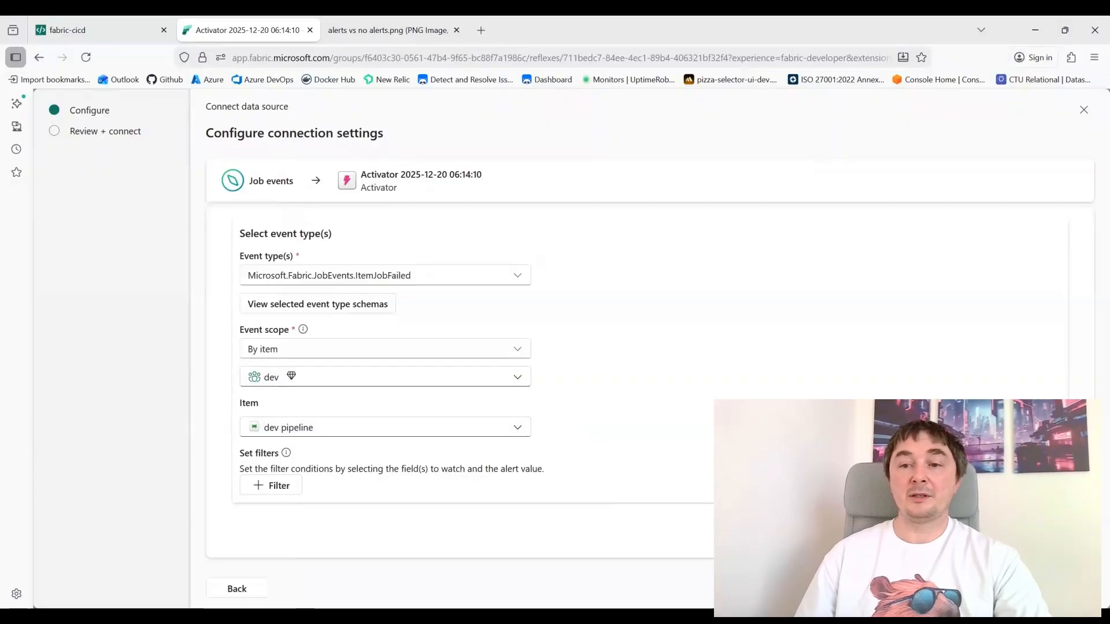
pyautogui.click(1064, 588)
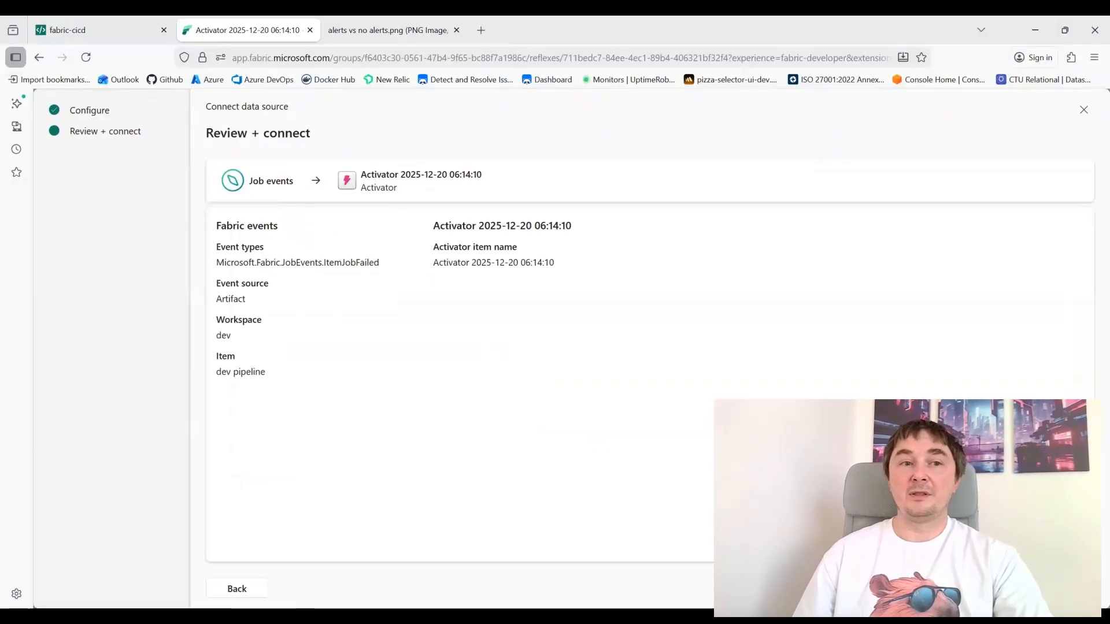
pyautogui.click(1064, 588)
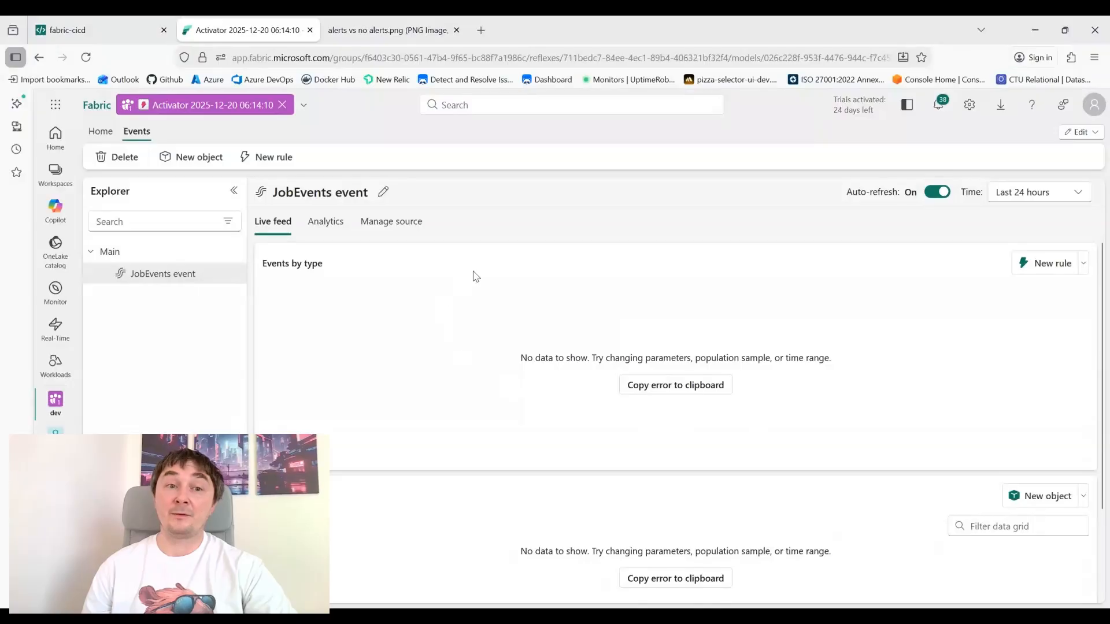
# Rename the event to Dev pipeline fails
pyautogui.click(383, 192)
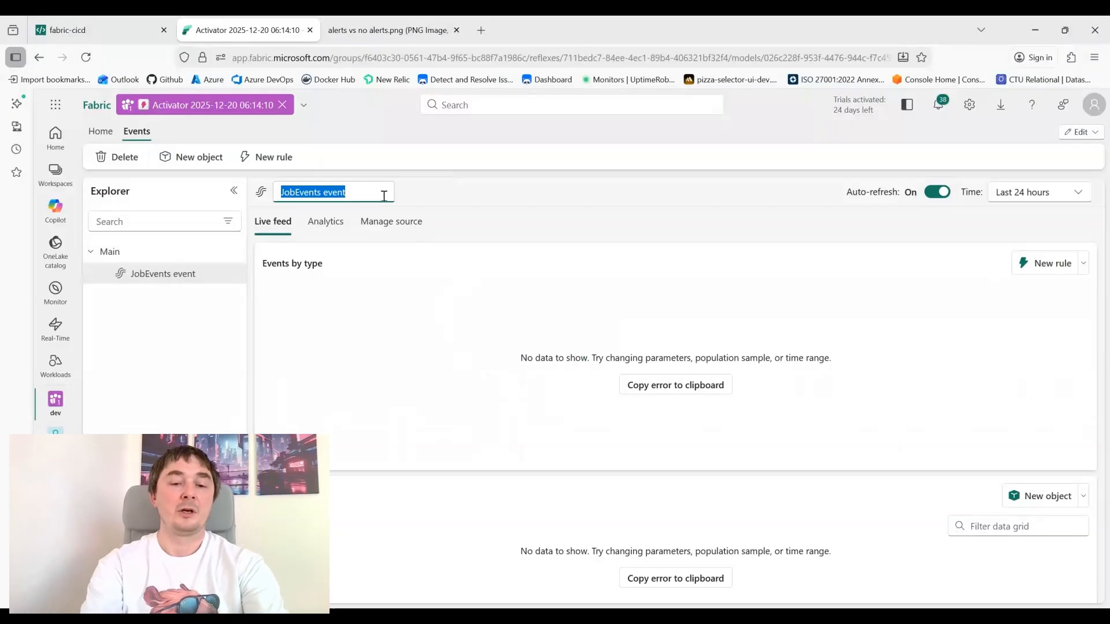
pyautogui.write('Dev')
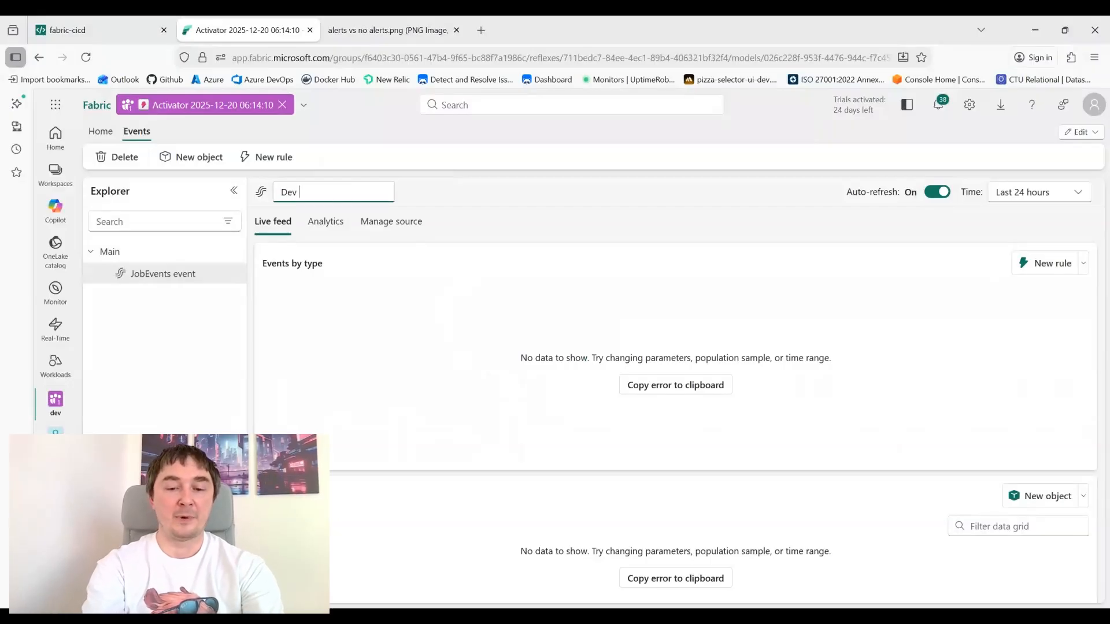
pyautogui.write(' pipeline f')
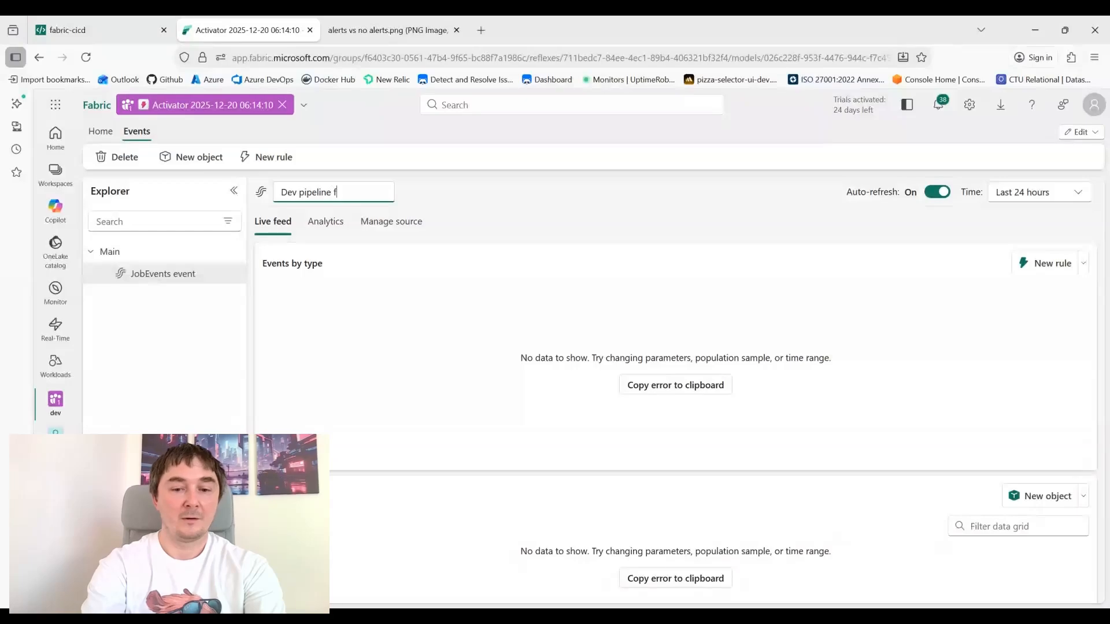
pyautogui.write('ailures')
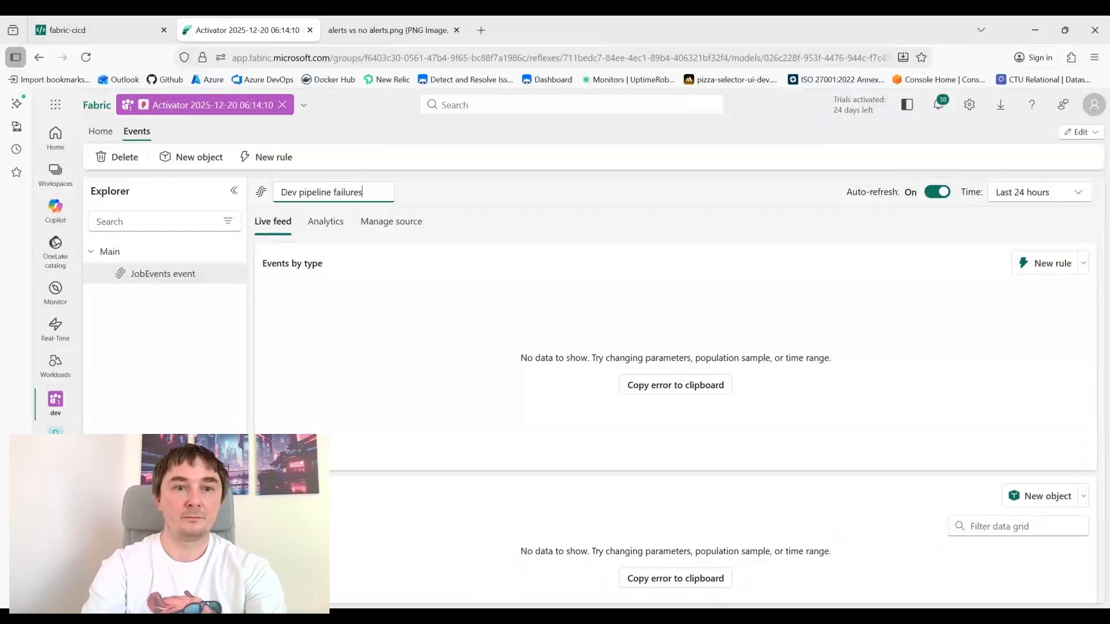
pyautogui.press('BackSpace')
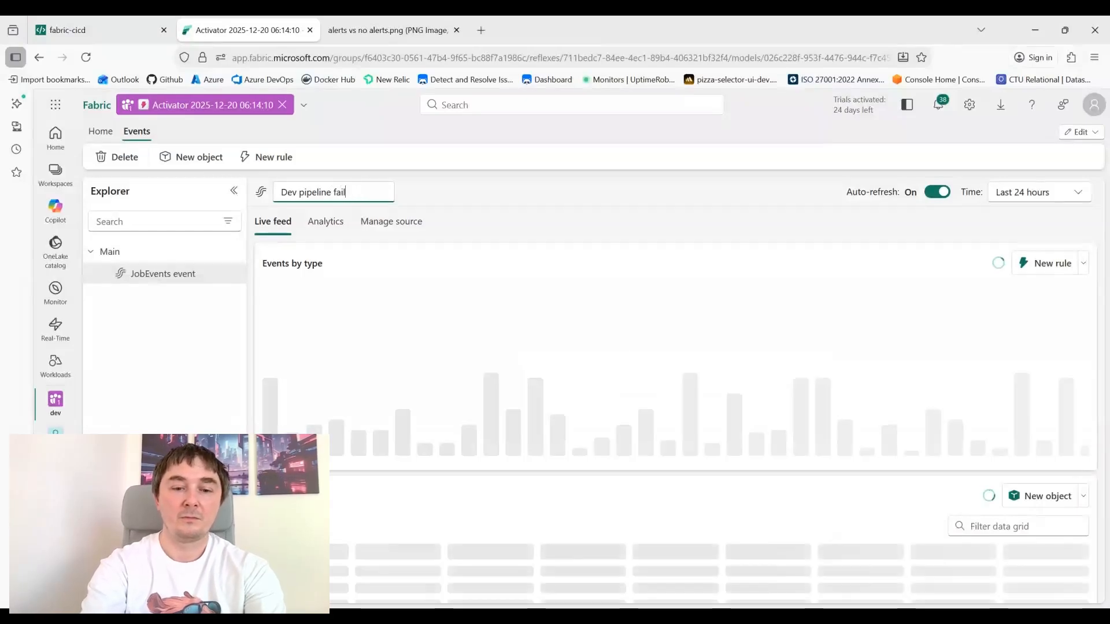
pyautogui.write('s')
pyautogui.press('Return')
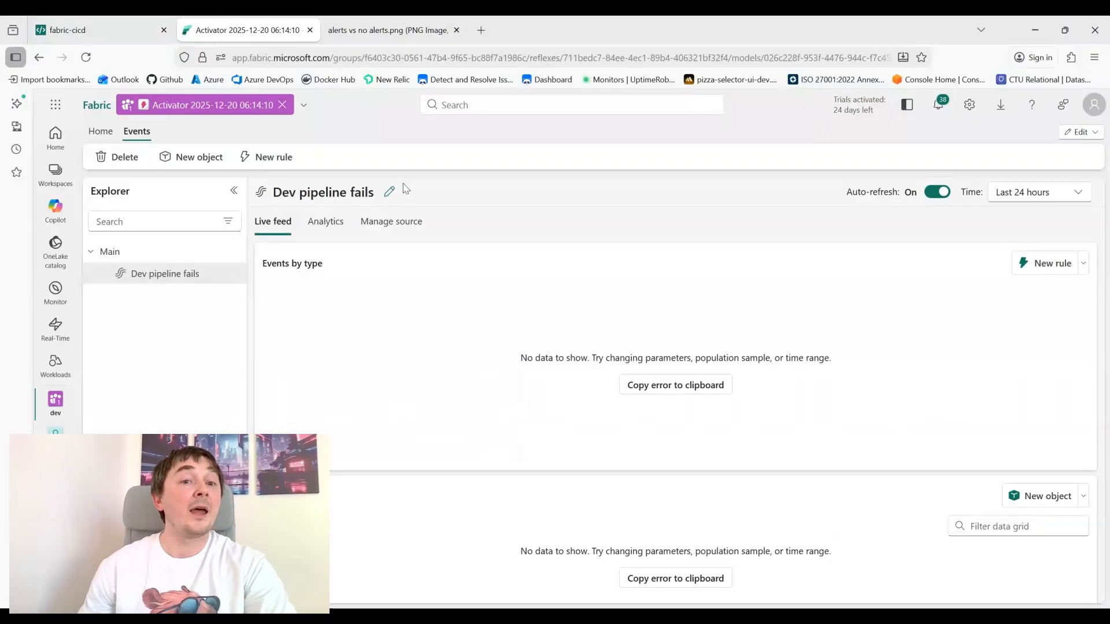
# Add a new rule on the event with the condition operation On every value
pyautogui.click(1050, 270)
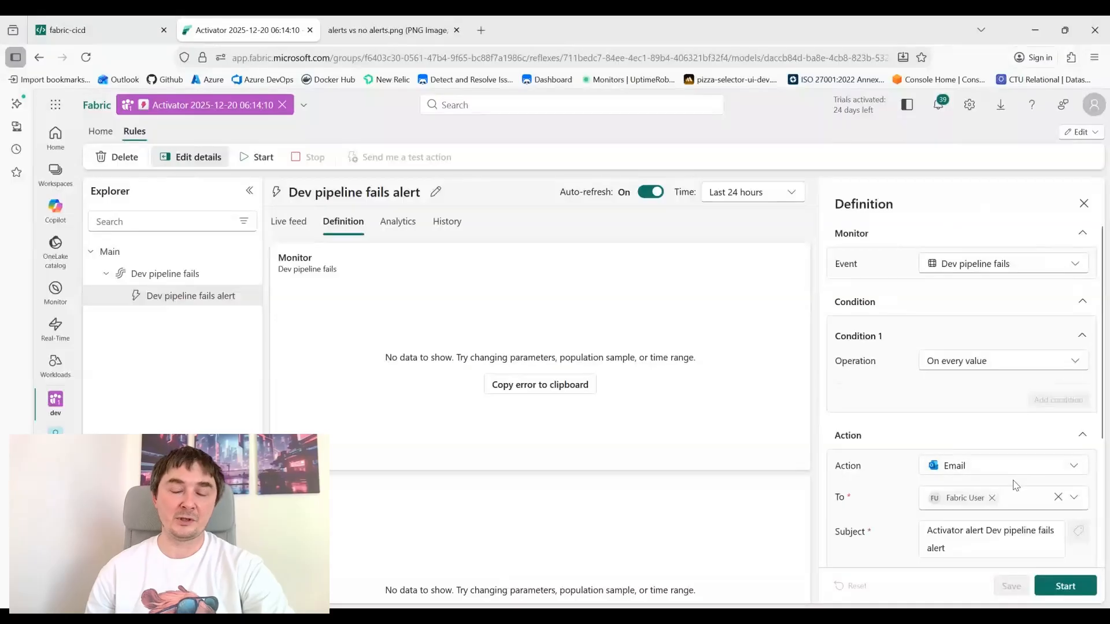
pyautogui.click(974, 361)
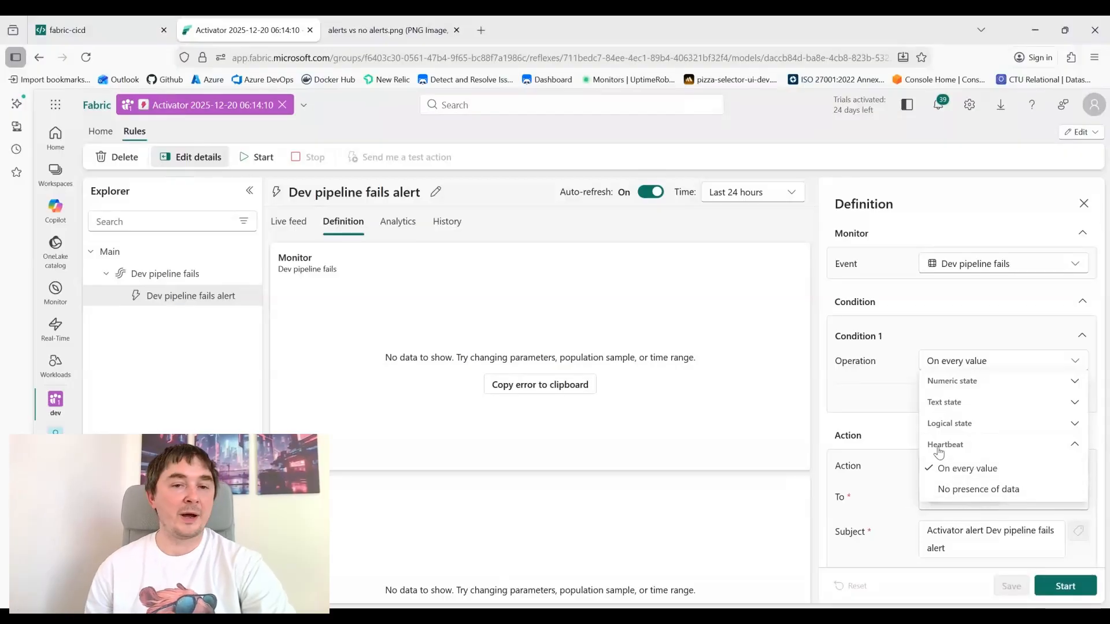
pyautogui.click(961, 469)
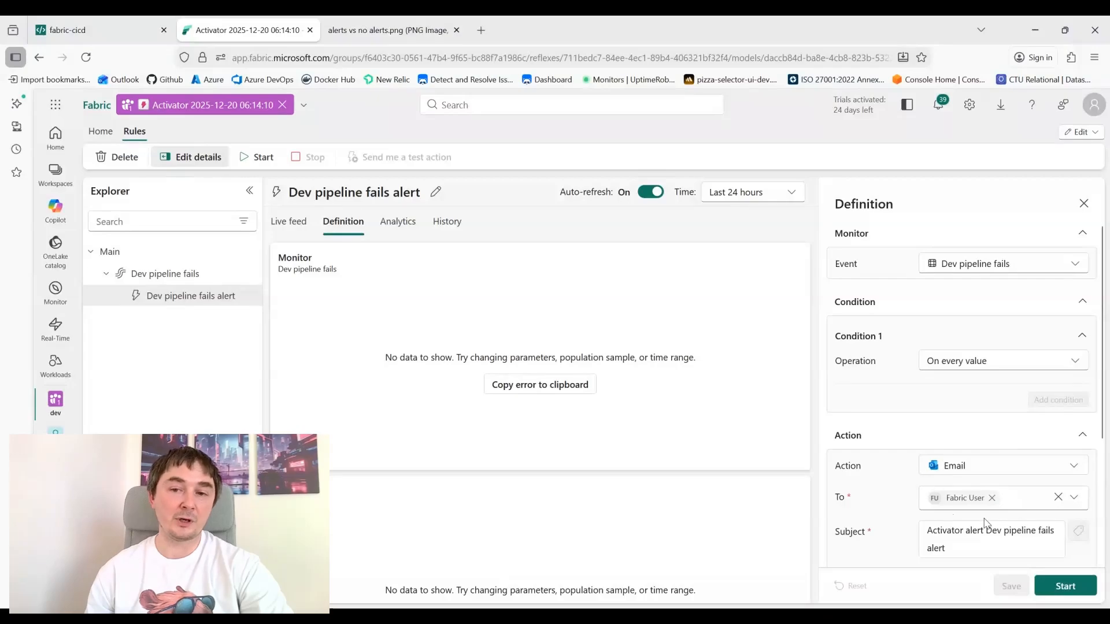
# Review the rule's email subject, headline and message, then start the rule
pyautogui.scroll(-3, 985, 523)
pyautogui.click(949, 368)
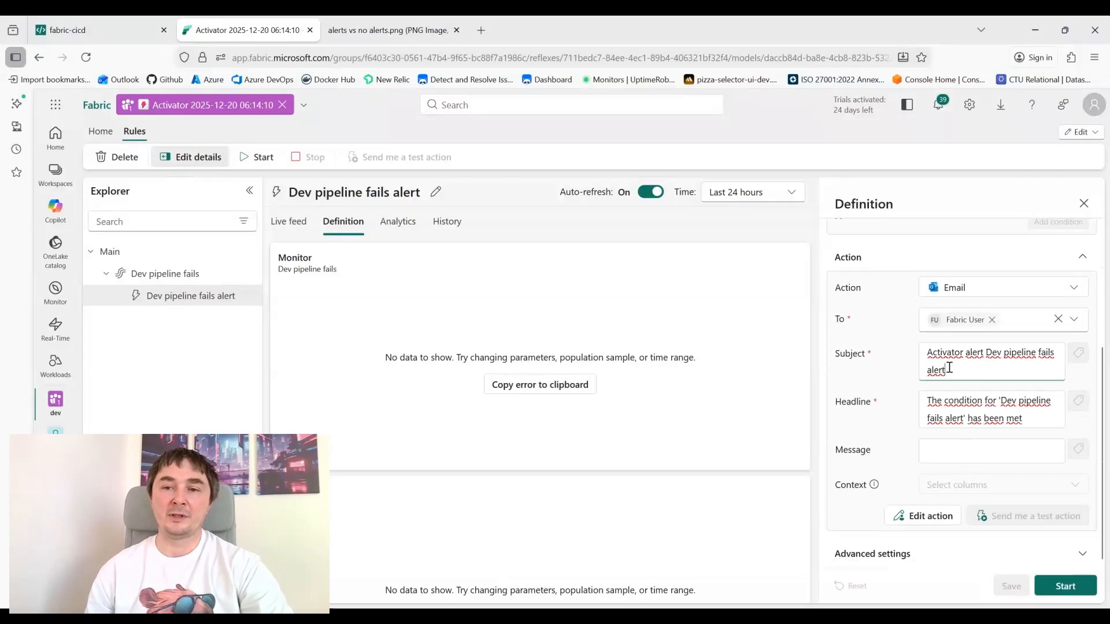
pyautogui.click(958, 417)
pyautogui.click(948, 446)
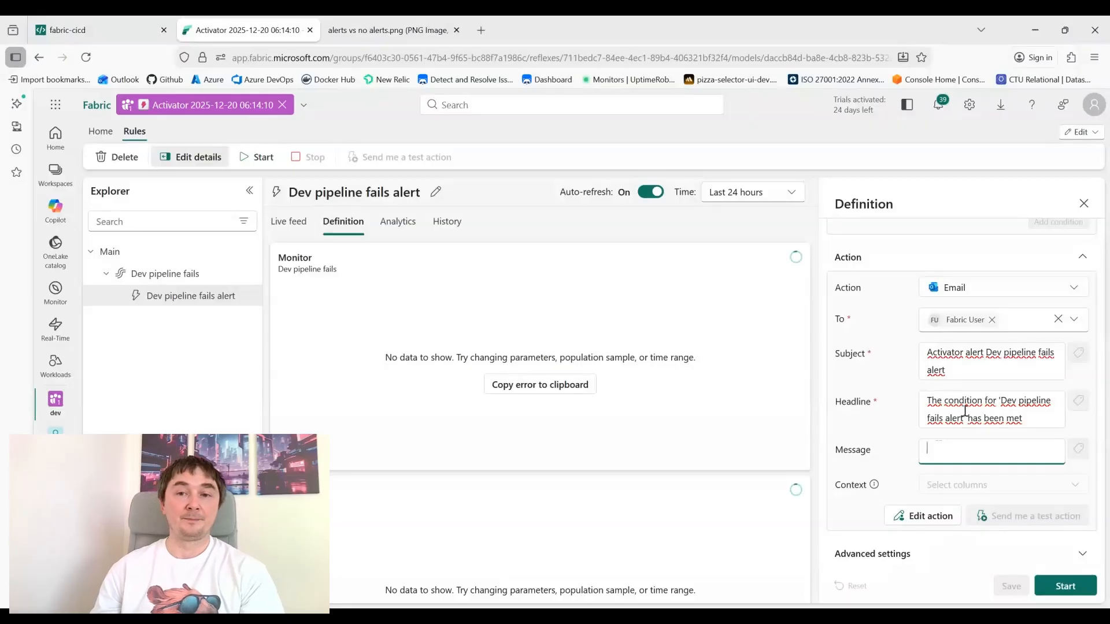
pyautogui.click(1059, 586)
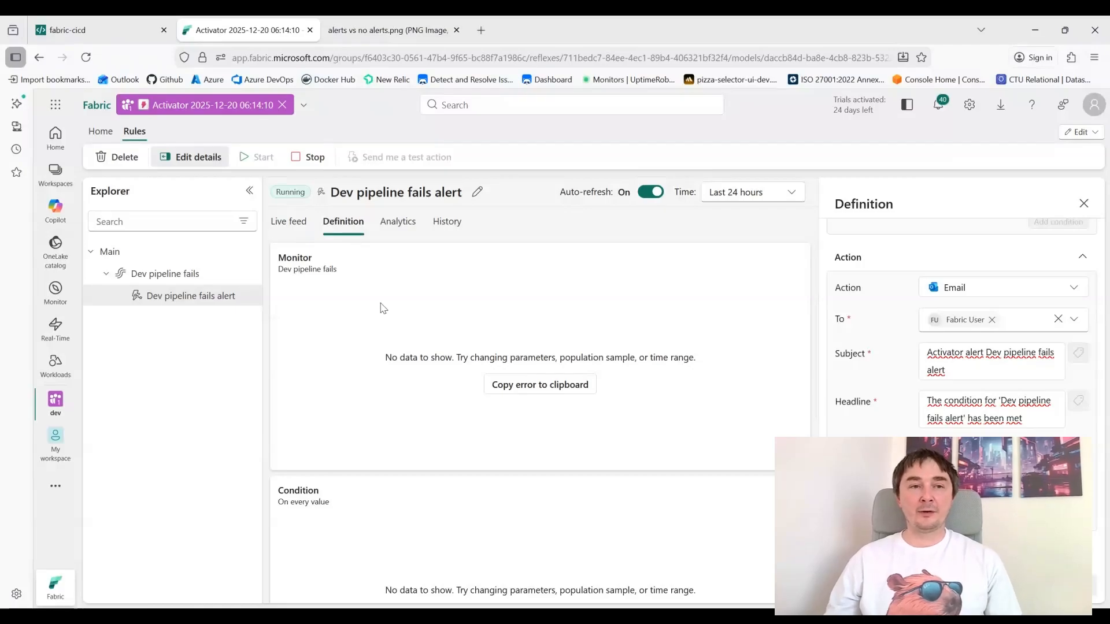
# Switch to the fabric-cicd documentation tab and examine its list of supported item types
pyautogui.click(79, 40)
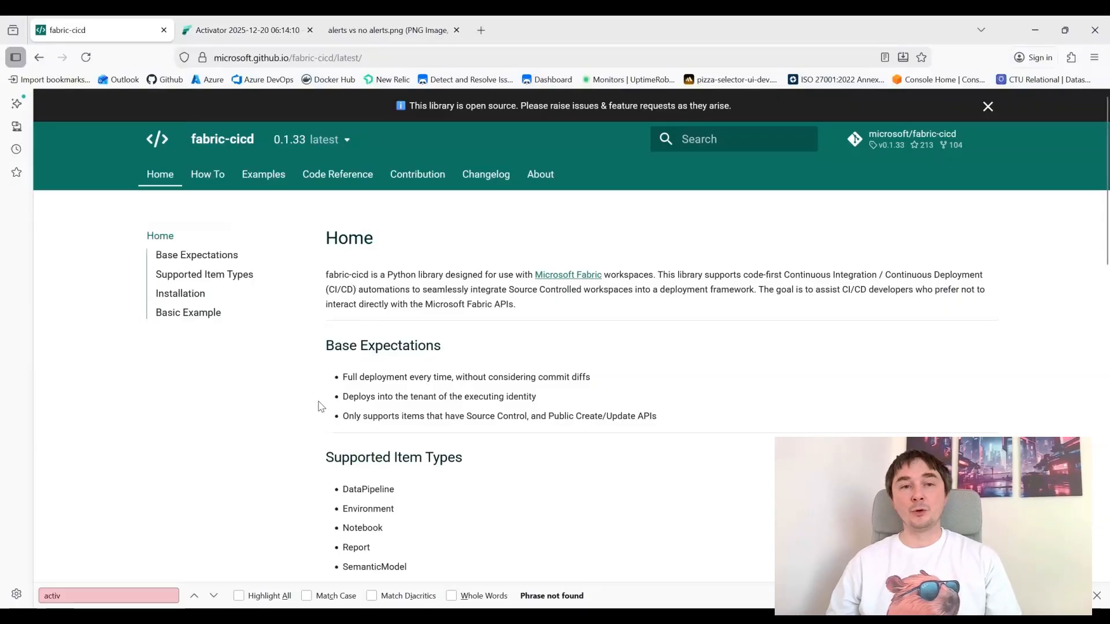
pyautogui.moveTo(325, 458); pyautogui.dragTo(405, 508)
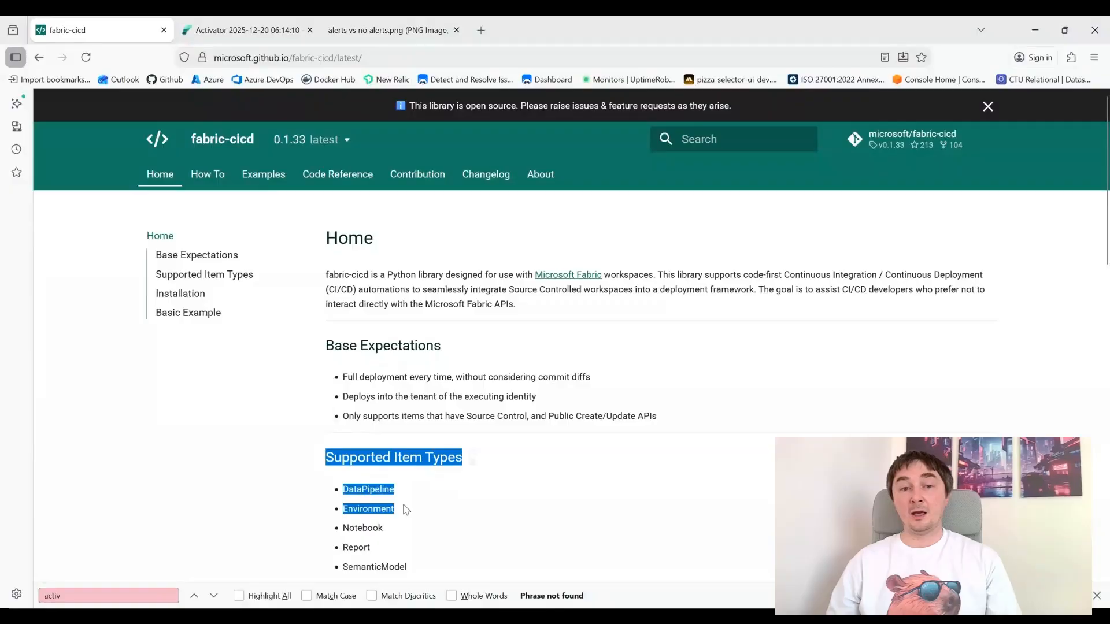
pyautogui.scroll(-3, 416, 505)
pyautogui.click(415, 475)
pyautogui.scroll(-2, 415, 475)
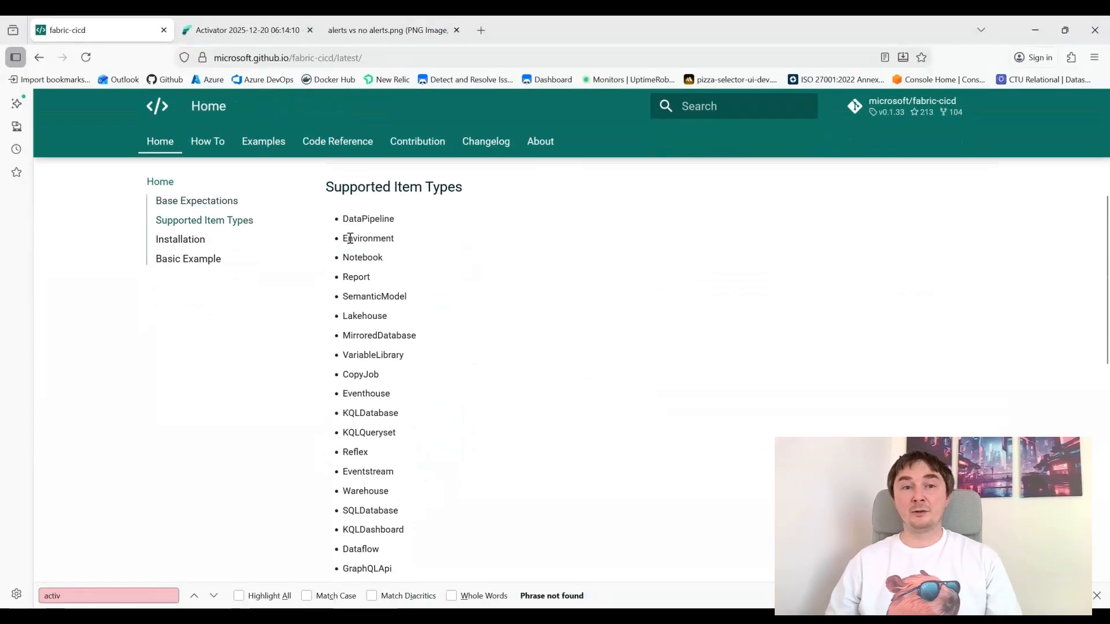
pyautogui.moveTo(327, 187); pyautogui.dragTo(446, 449)
pyautogui.click(464, 442)
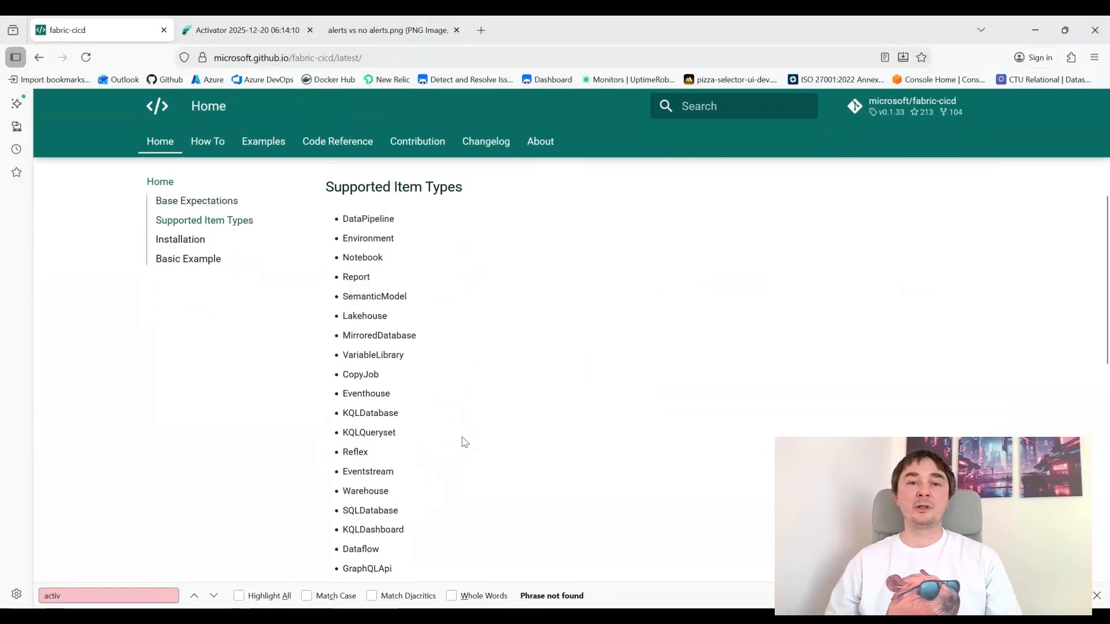
pyautogui.scroll(-3, 464, 442)
pyautogui.scroll(2, 466, 445)
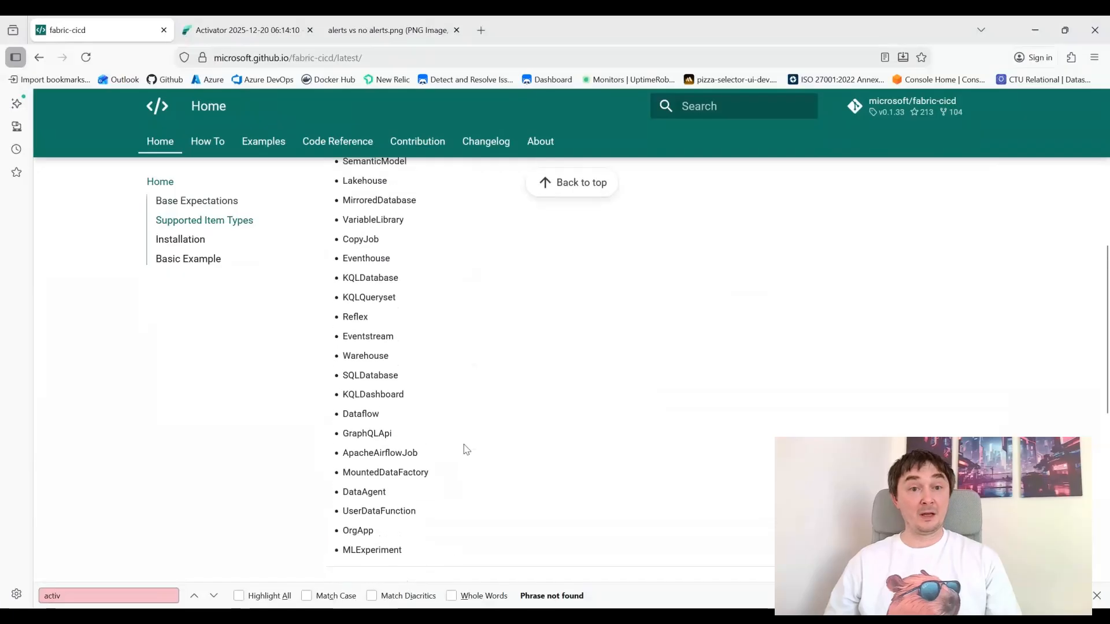